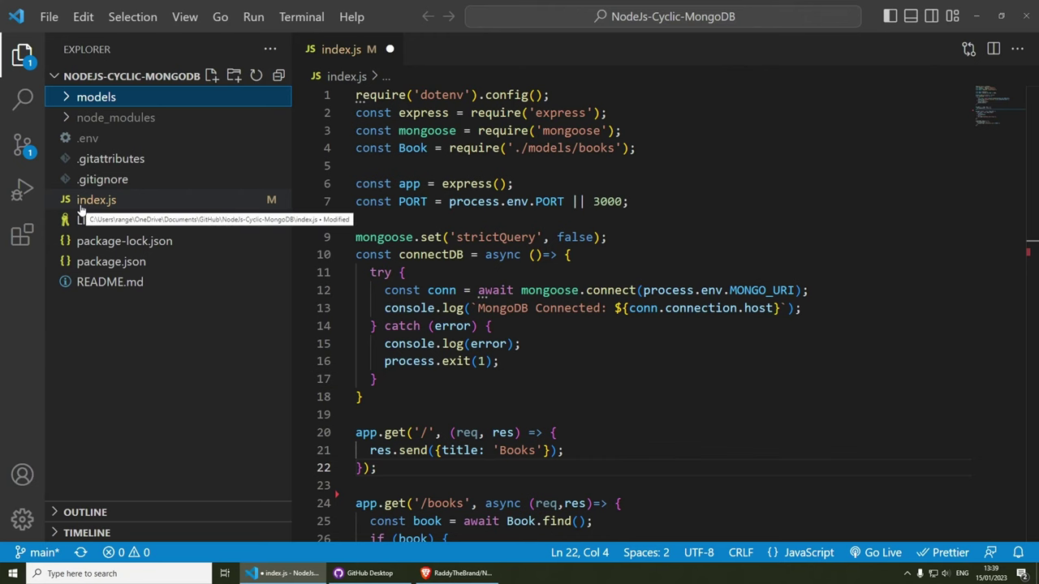
Open index.js from the Explorer to show the Express app with its connectDB function.
left_click(131, 266)
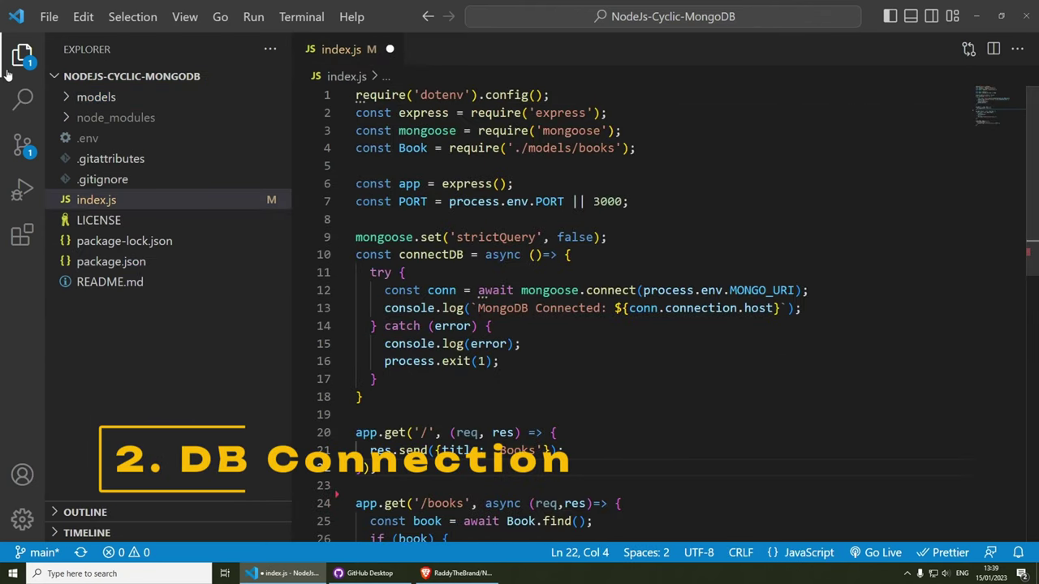
Hide the sidebar and highlight the connectDB function block in index.js.
left_click(4, 67)
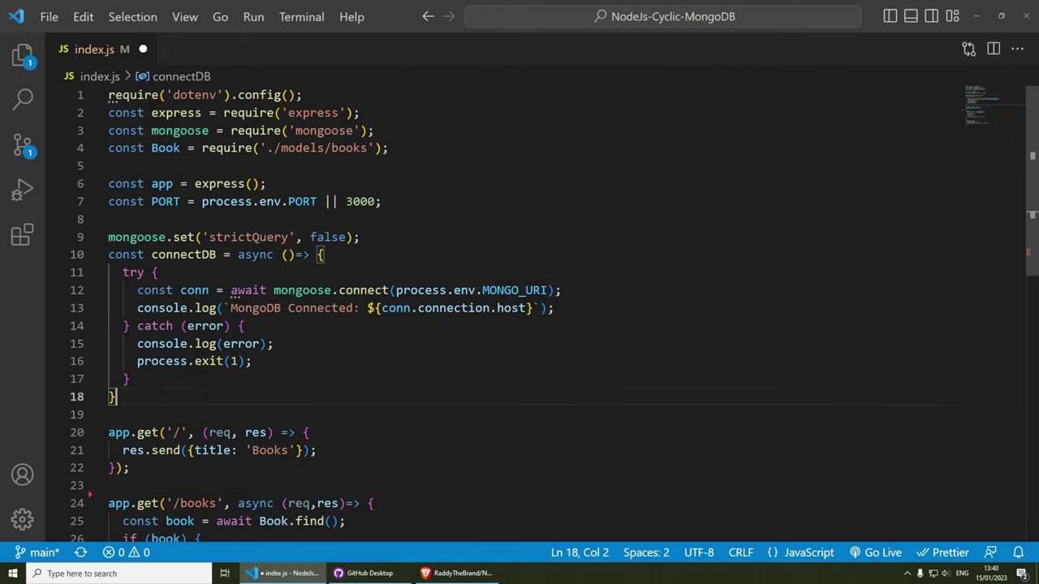
left_click_drag(118, 397, 99, 235)
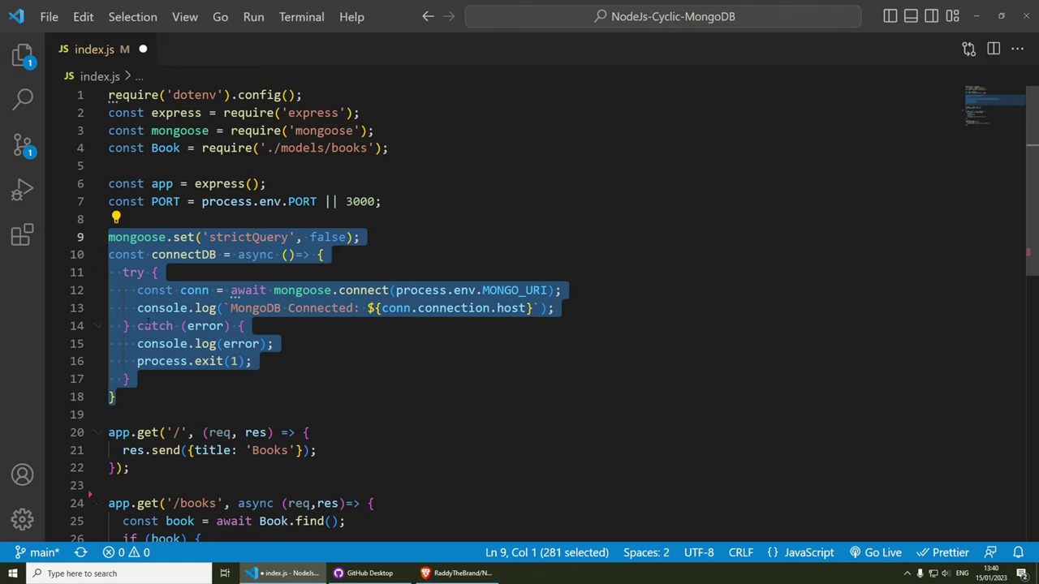
key("Right")
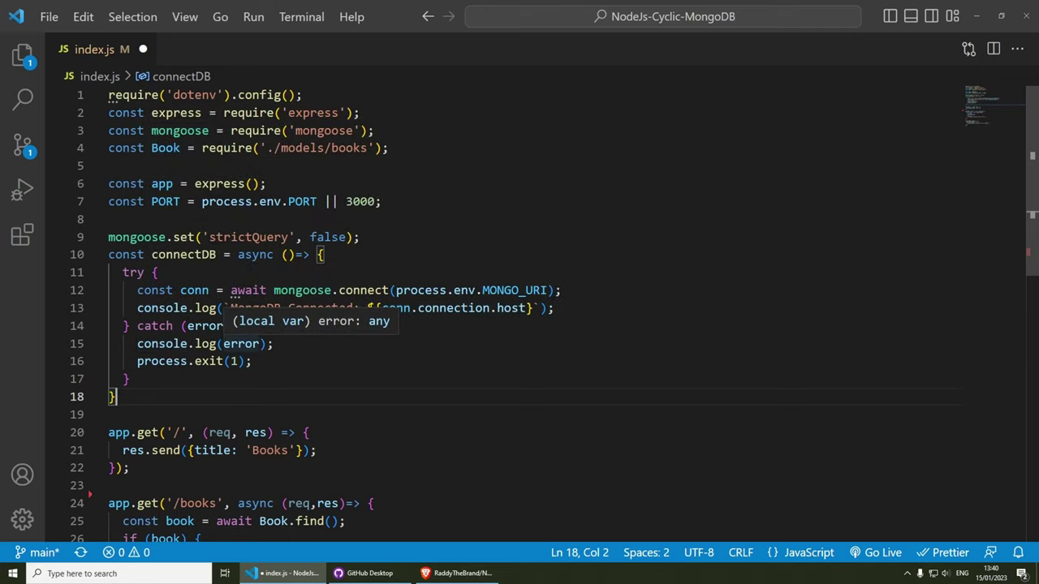
Highlight the connectDB().then startup code and its app.listen lines 33–37.
scroll(234, 332, "down", 8)
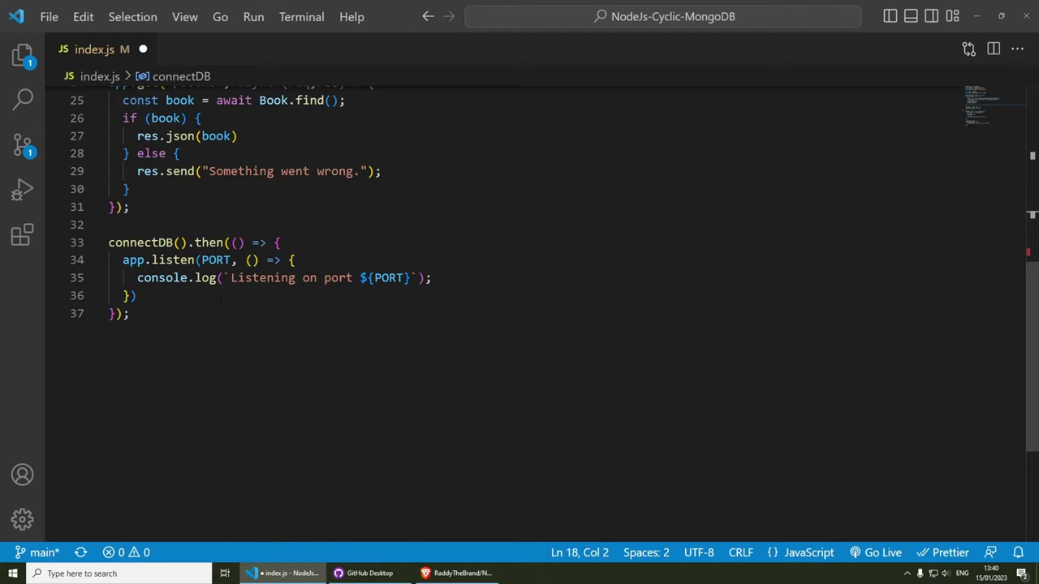
left_click_drag(333, 242, 109, 242)
left_click(132, 313)
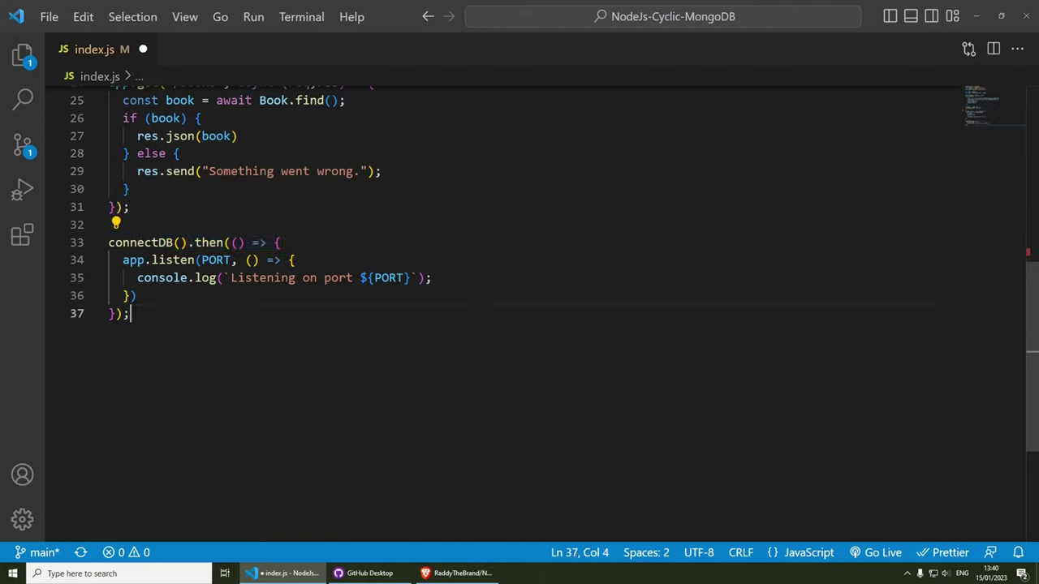
left_click(139, 296)
left_click_drag(140, 295, 68, 266)
left_click(139, 296)
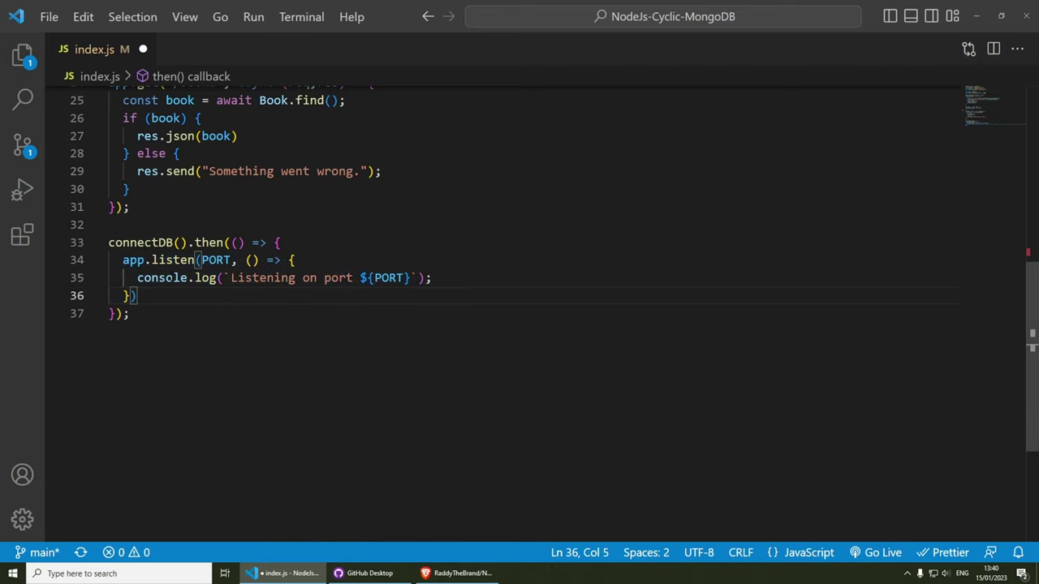
left_click_drag(139, 296, 72, 267)
left_click(132, 313)
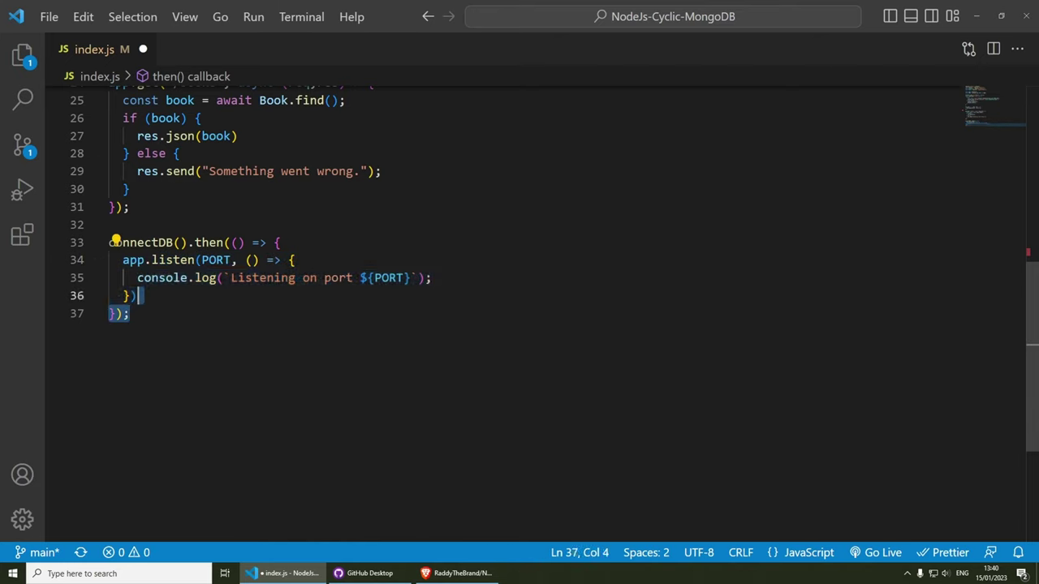
left_click_drag(132, 313, 109, 242)
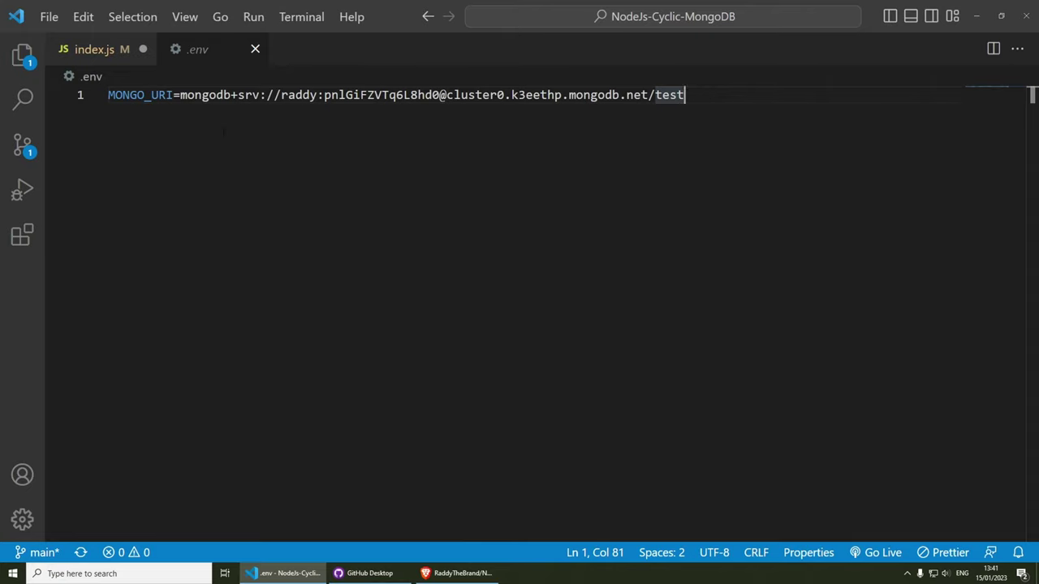
Switch to the browser showing the NodeJs-Cyclic-MongoDB GitHub repository.
key("alt+Tab")
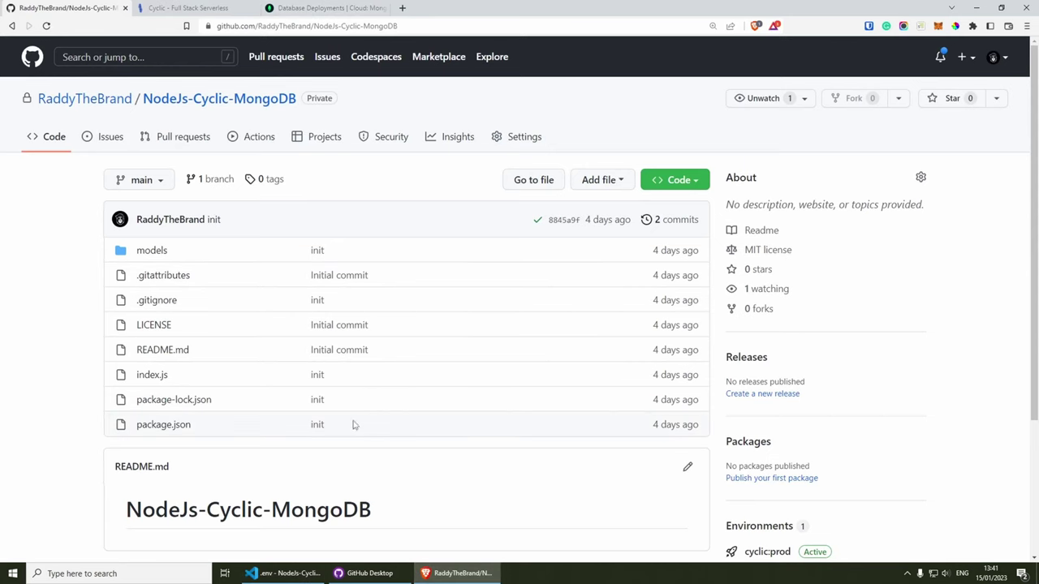
Open the NodeJs-Cyclic-MongoDB app's Variables settings in the Cyclic dashboard.
left_click(192, 8)
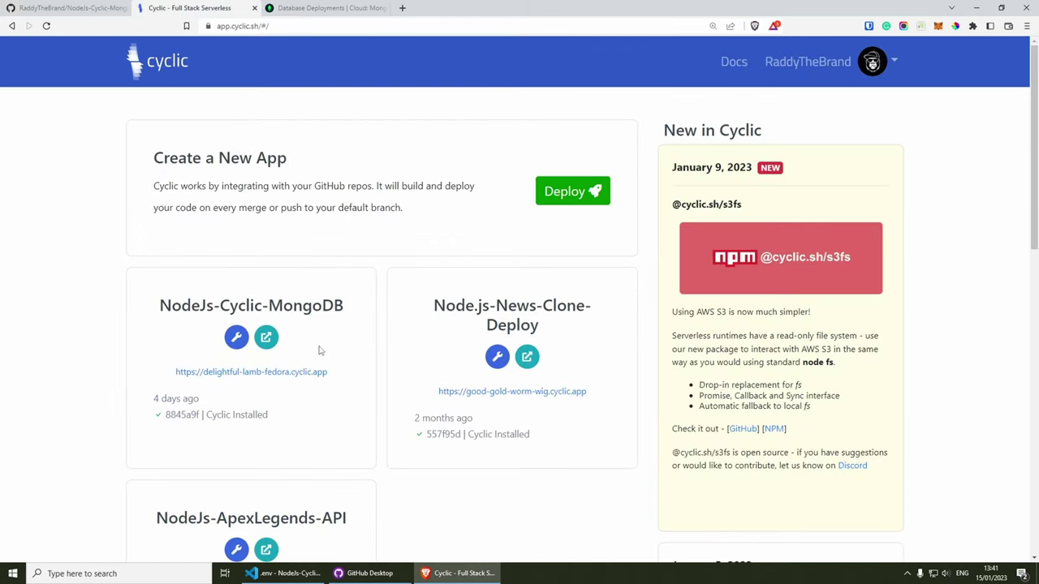
left_click(236, 337)
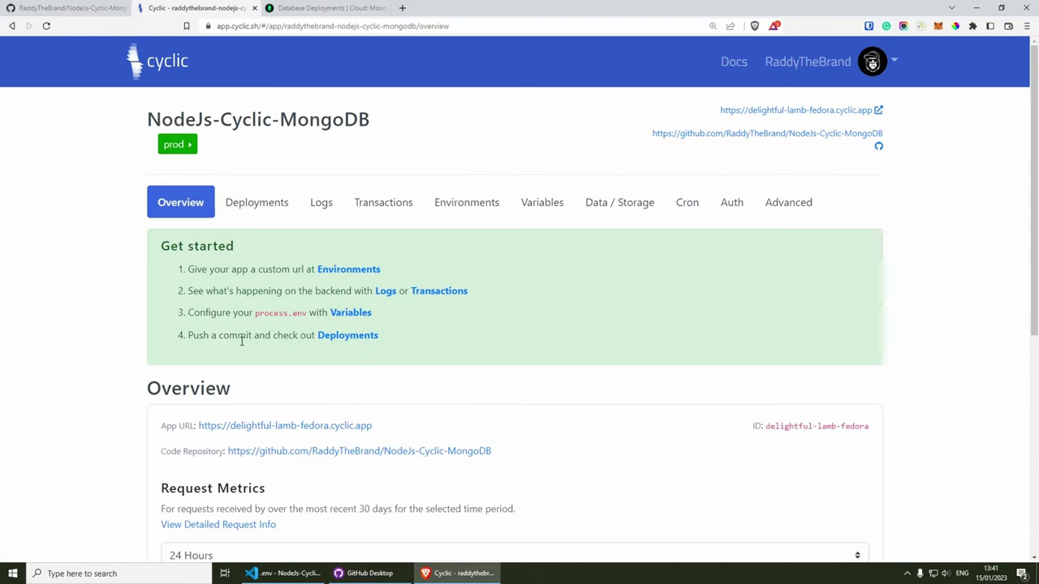
left_click(551, 205)
scroll(110, 262, "down", 2)
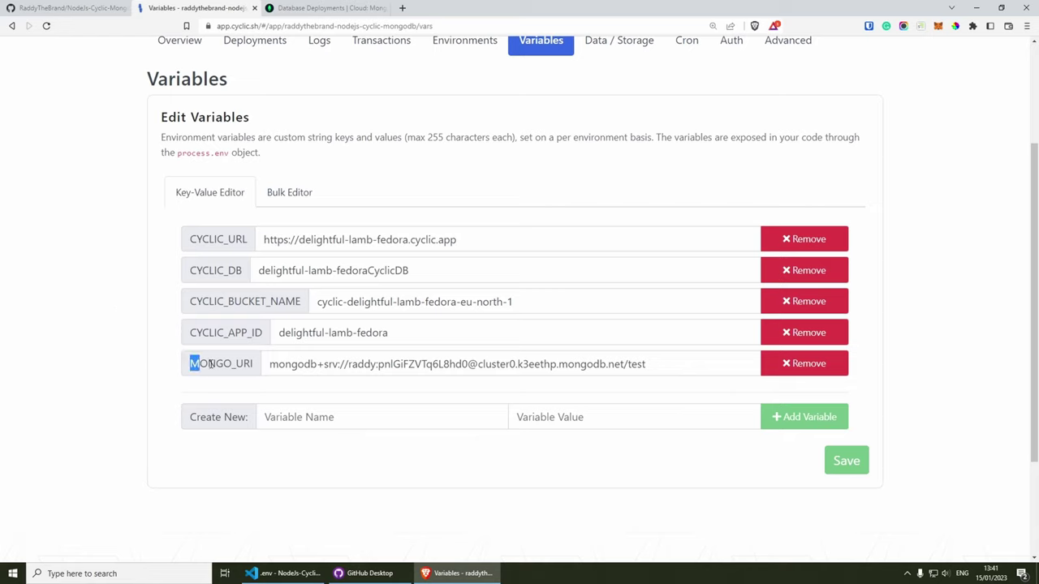
Inspect the existing MONGO_URI variable and its connection string, then return to VS Code.
left_click_drag(191, 364, 696, 383)
key("Tab")
left_click(346, 370)
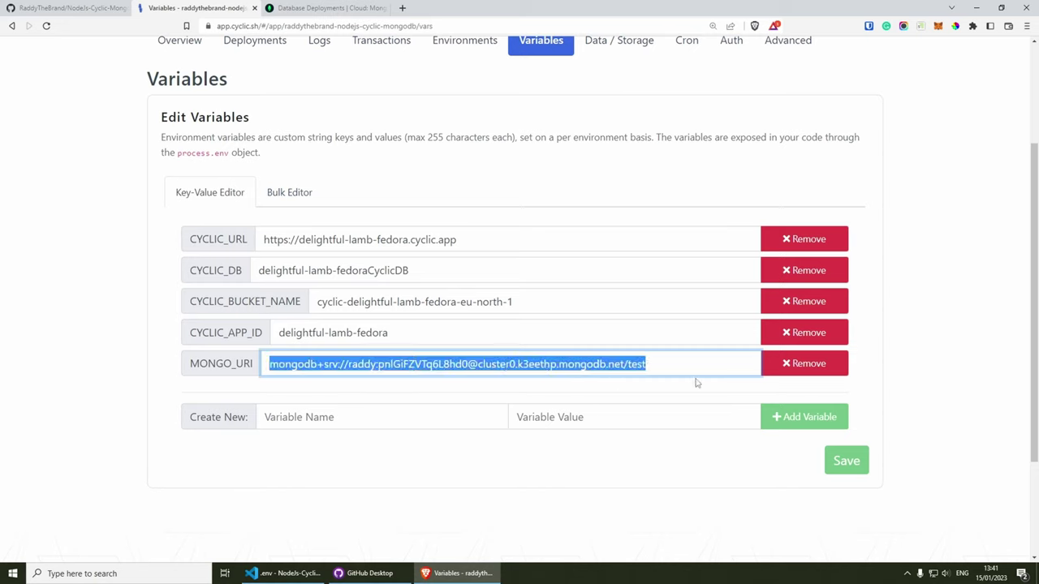
left_click(334, 416)
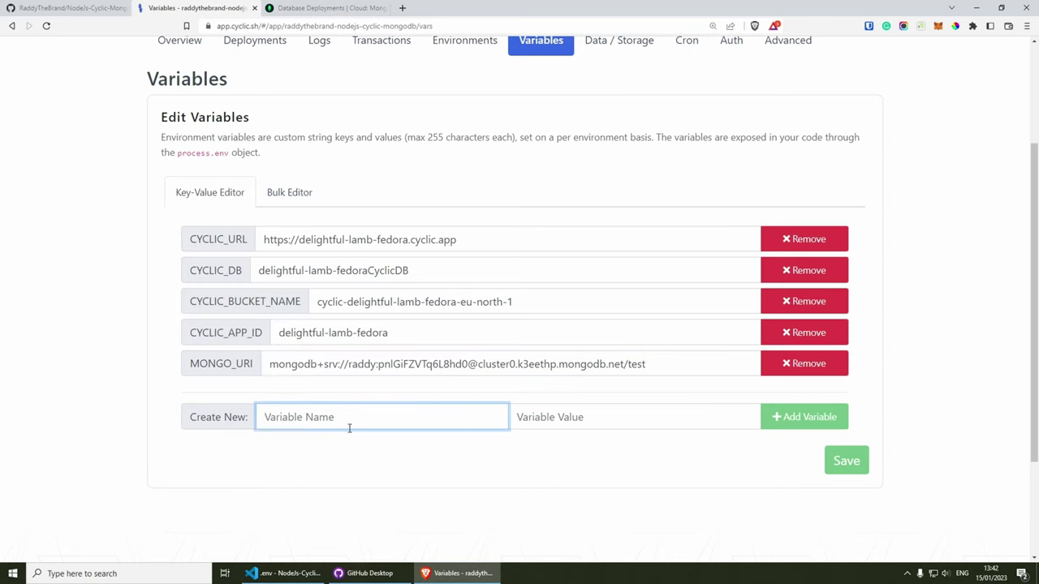
left_click(566, 418)
key("alt+Tab")
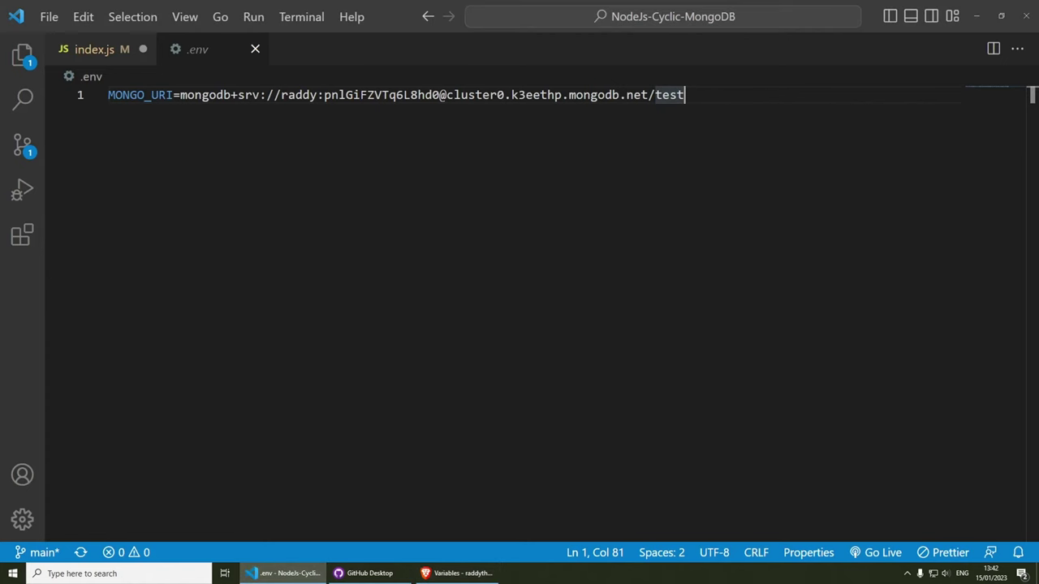
Select the MONGO_URI key in .env and compare it with the top of index.js.
double_click(133, 95)
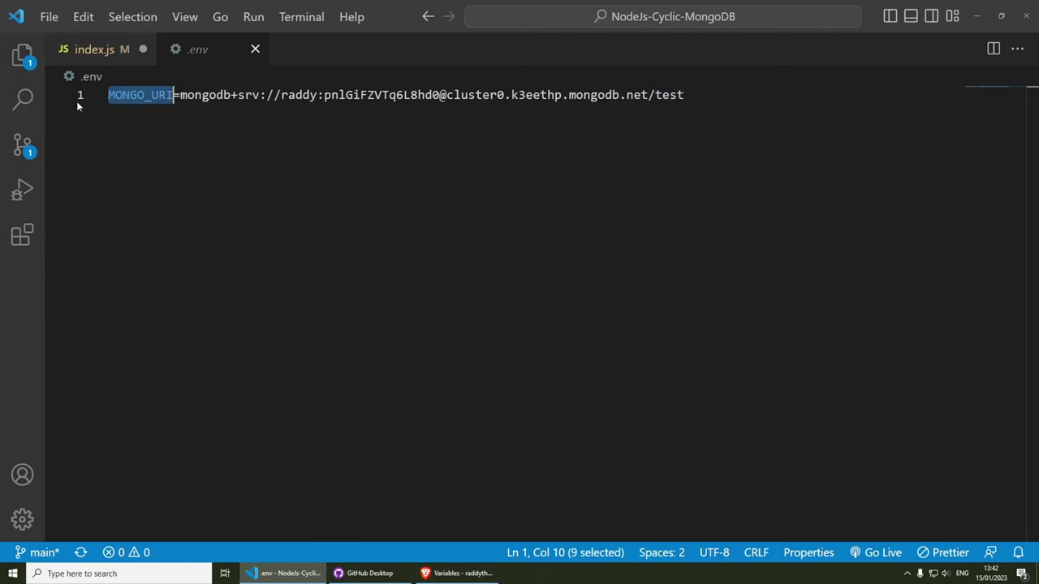
left_click(94, 49)
scroll(325, 309, "up", 4)
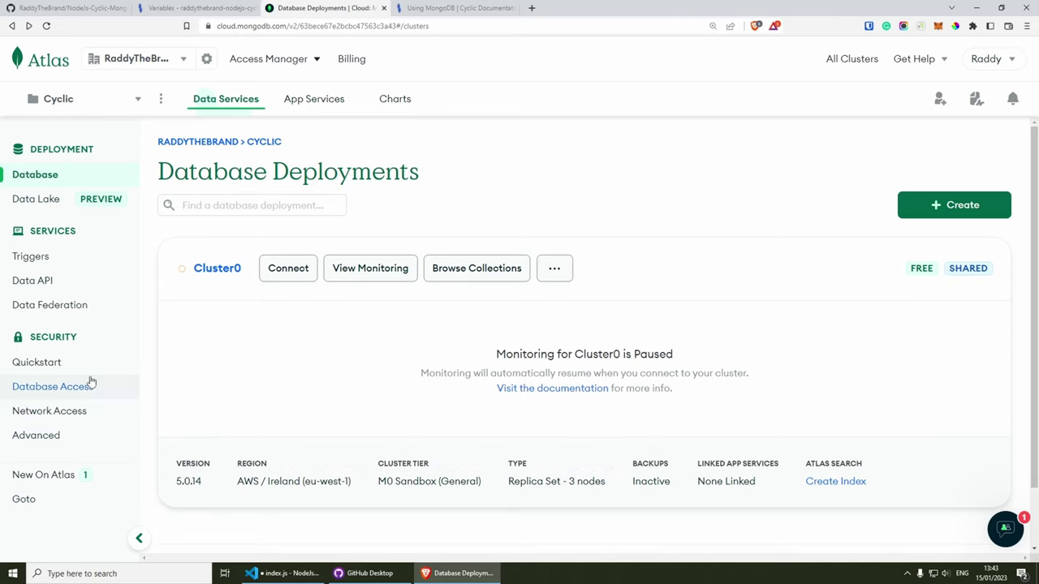
Confirm Atlas Network Access lists 0.0.0.0/0, then go to Cyclic's 'Using MongoDB' docs.
left_click(46, 414)
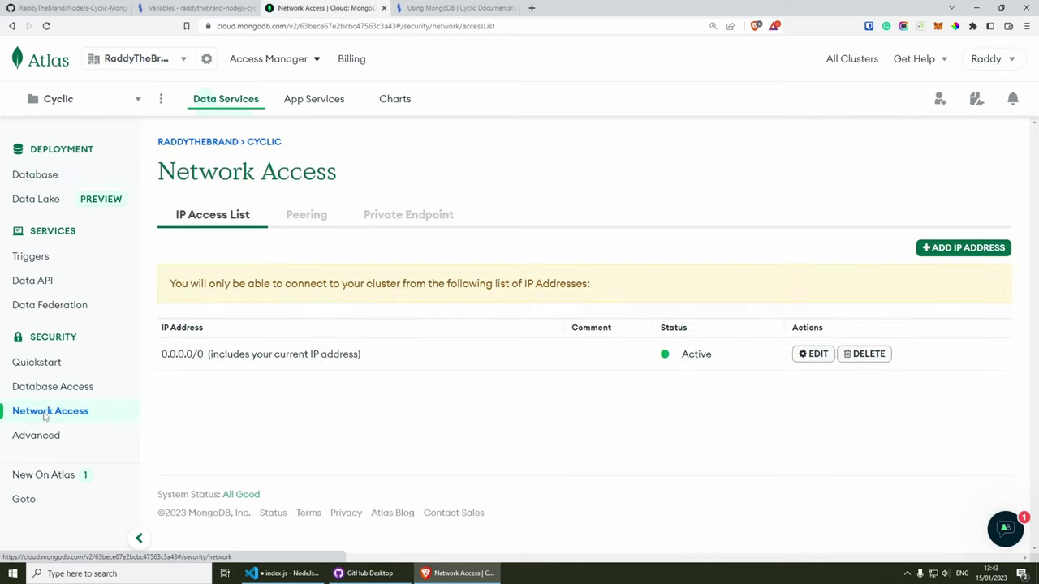
left_click_drag(160, 354, 204, 354)
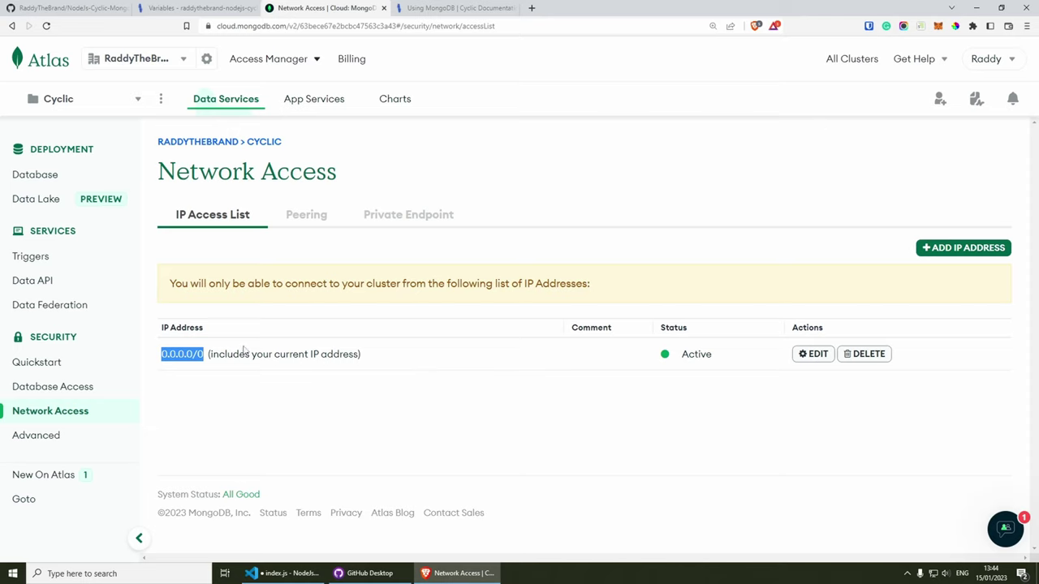
left_click(365, 344)
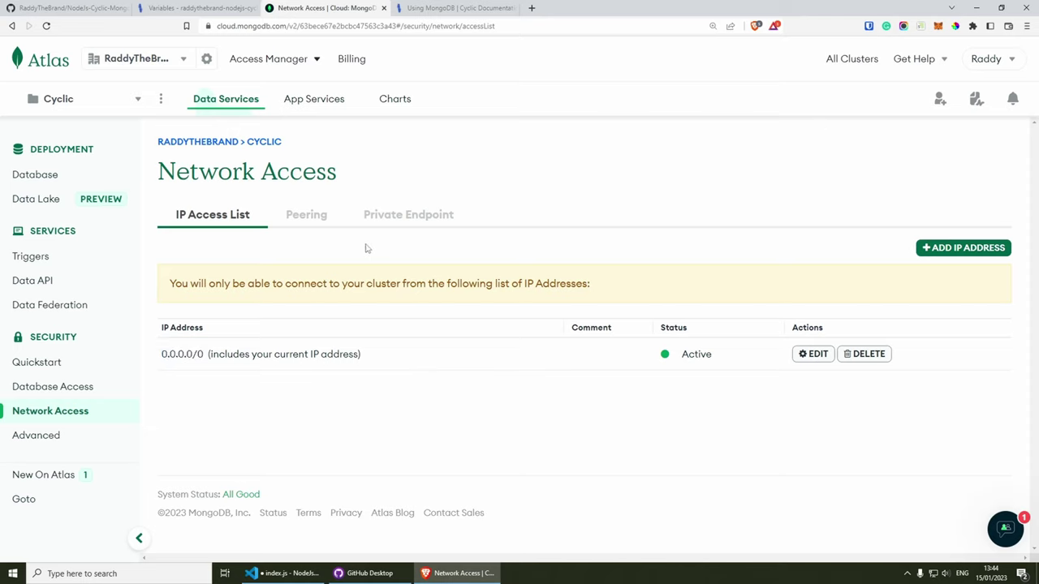
left_click(450, 8)
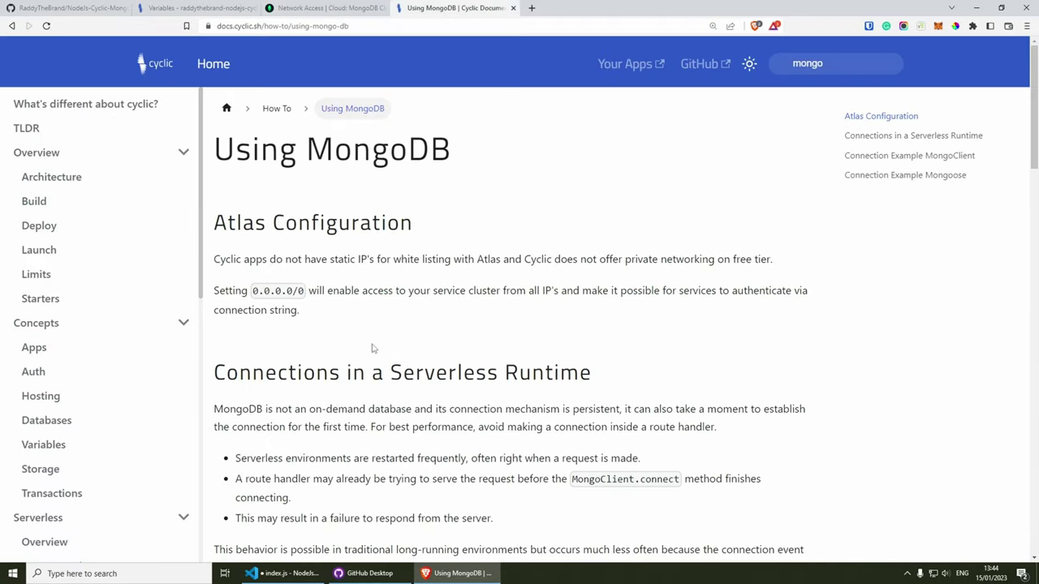
Highlight the Atlas Configuration notes on allowing 0.0.0.0/0 and private networking, then return to the app overview.
left_click_drag(214, 290, 260, 295)
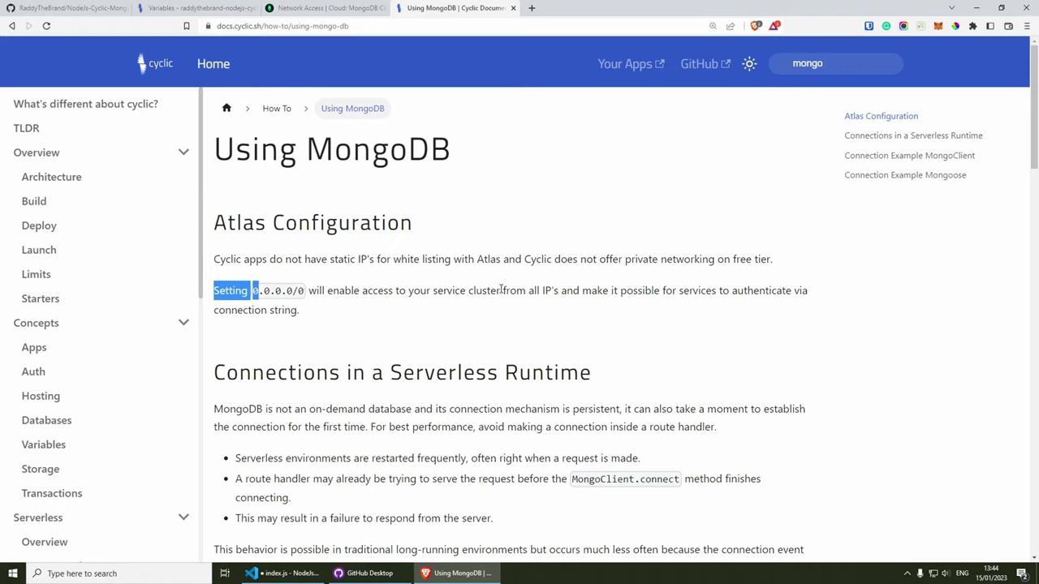
left_click_drag(529, 291, 298, 307)
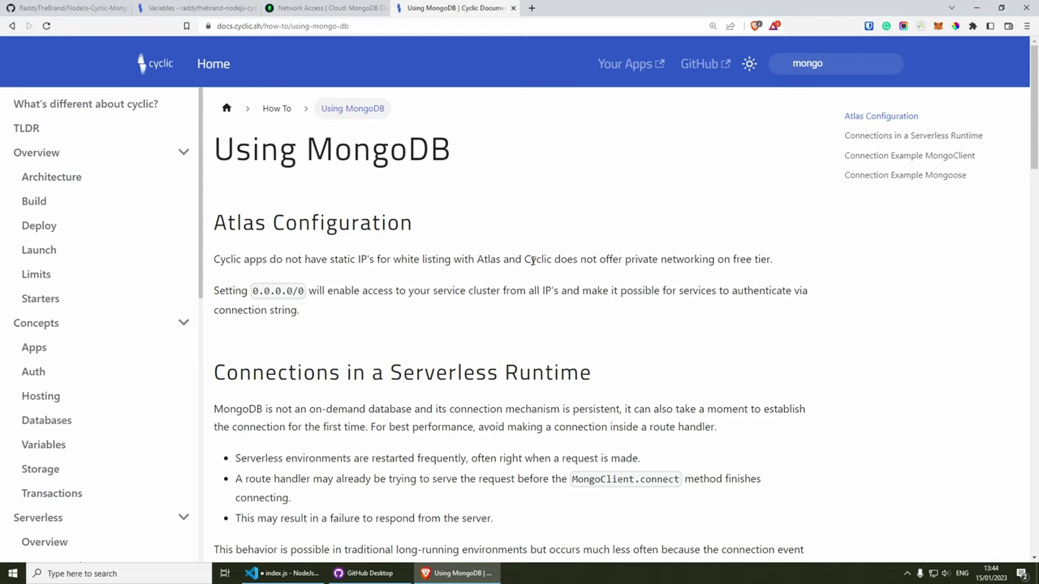
mouse_move(529, 260)
left_mouse_down()
mouse_move(778, 262)
mouse_move(524, 260)
left_mouse_up()
left_click(784, 266)
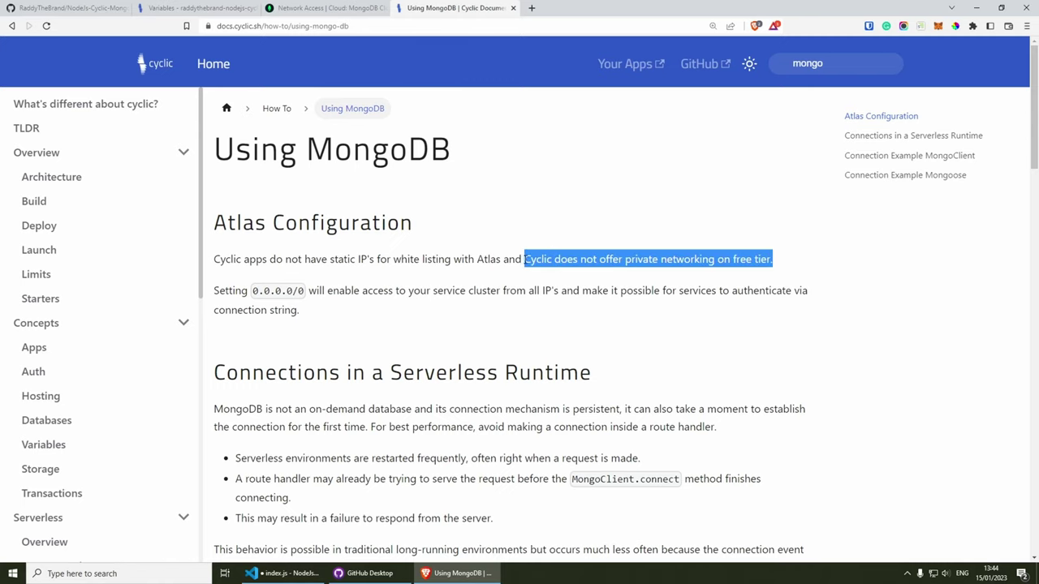
left_click_drag(254, 290, 329, 293)
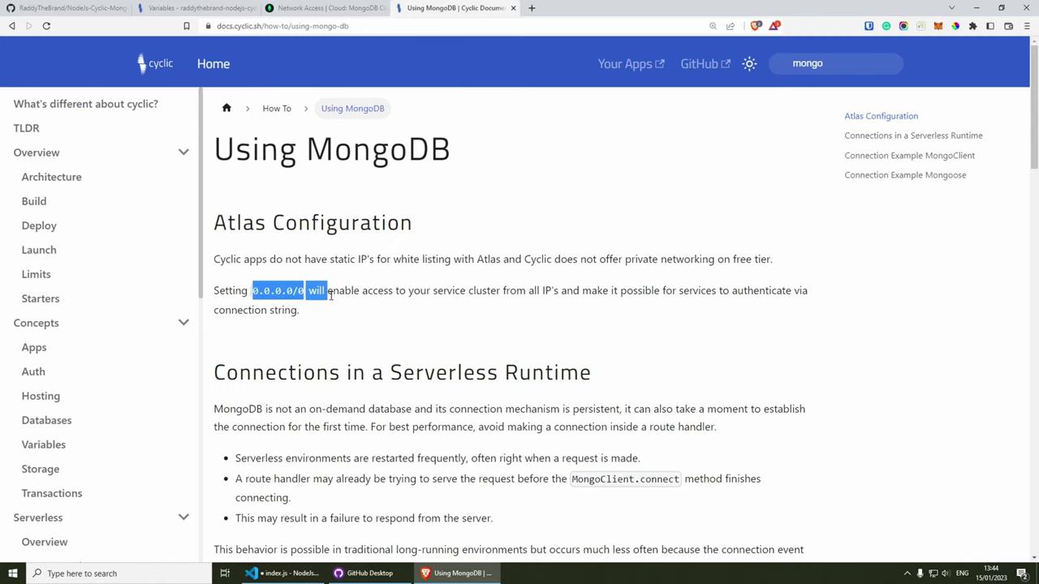
left_click(340, 292)
key("ctrl+2")
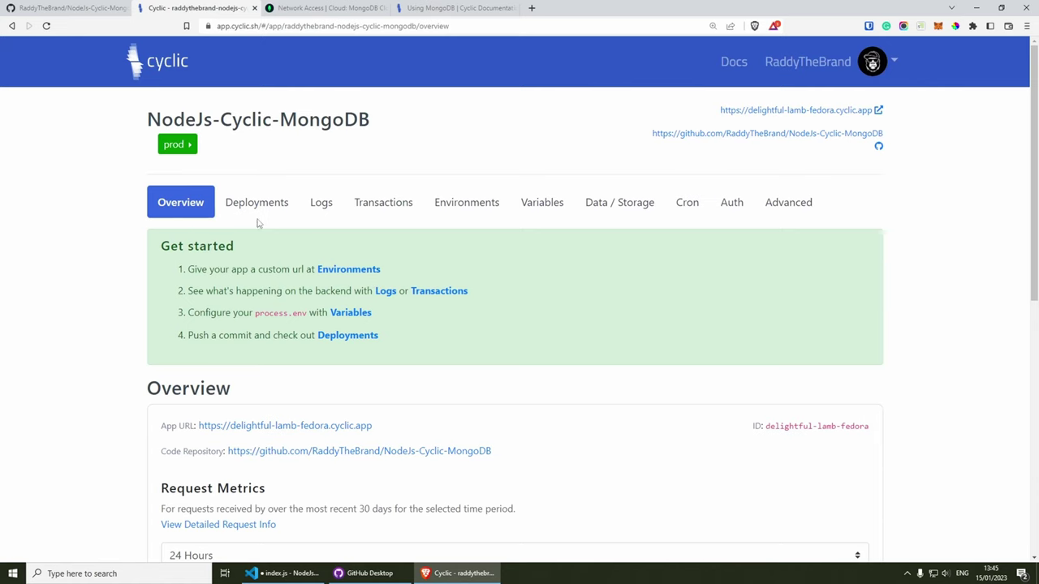
left_click(254, 209)
scroll(469, 306, "down", 2)
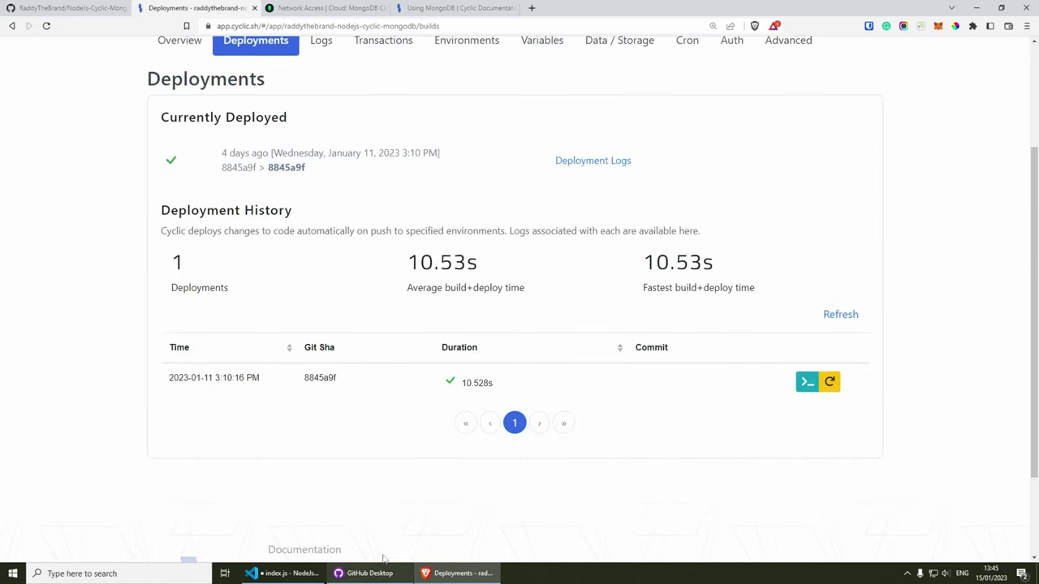
scroll(557, 482, "up", 2)
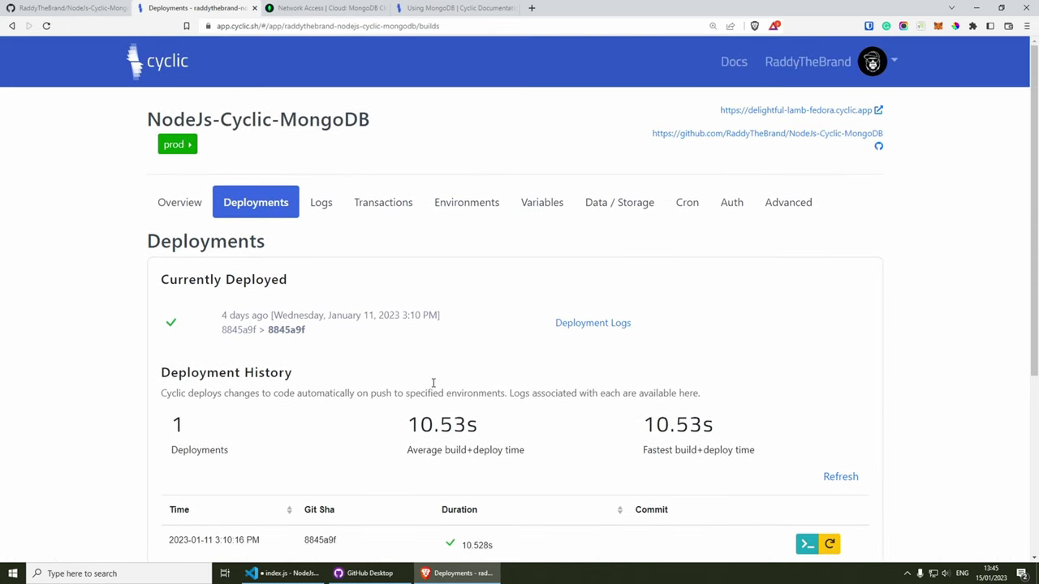
left_click(188, 207)
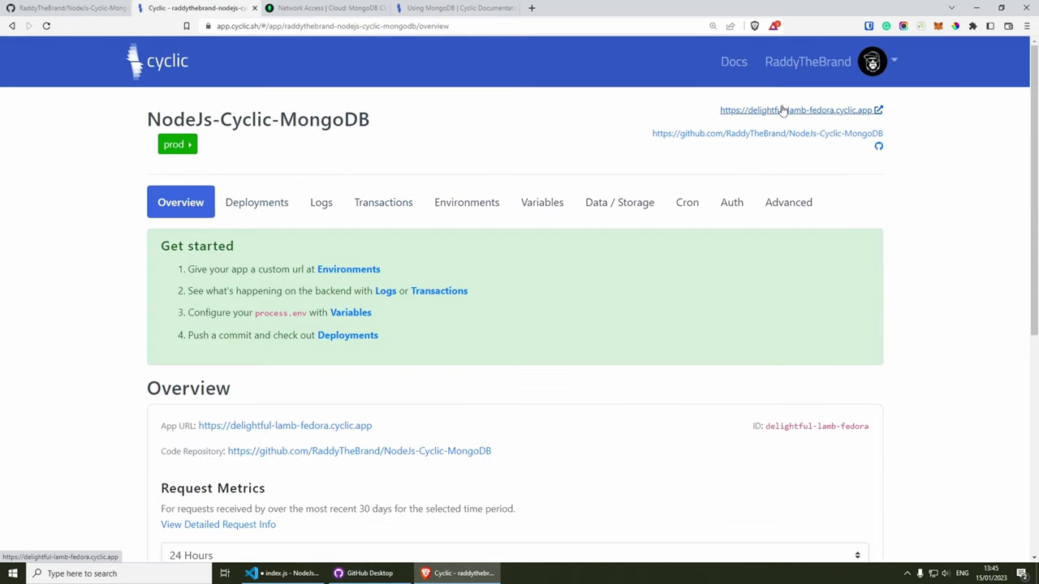
Open the deployed app and load its /books route.
left_click(783, 109)
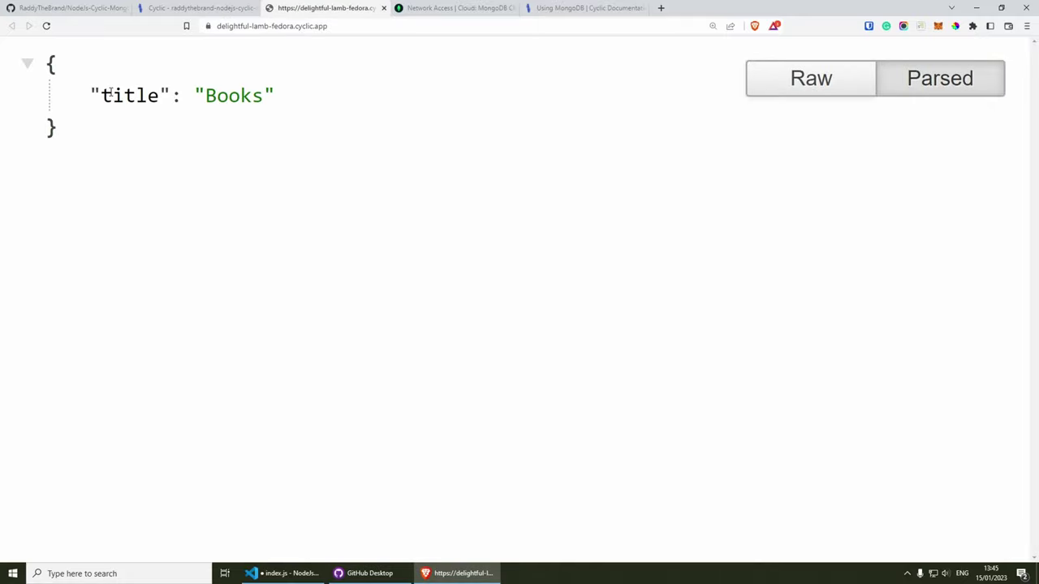
left_click(412, 31)
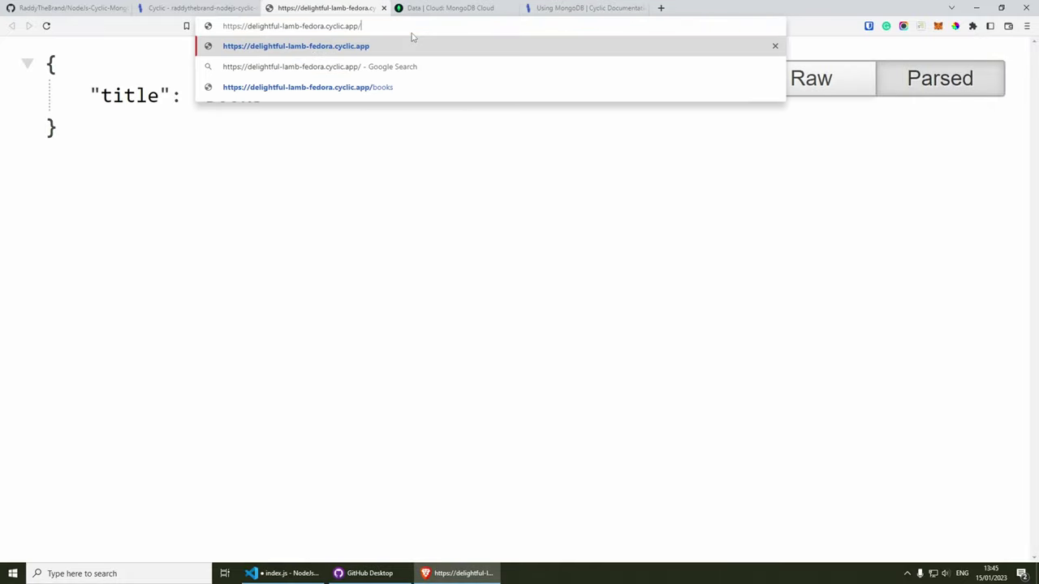
type("books")
key("Return")
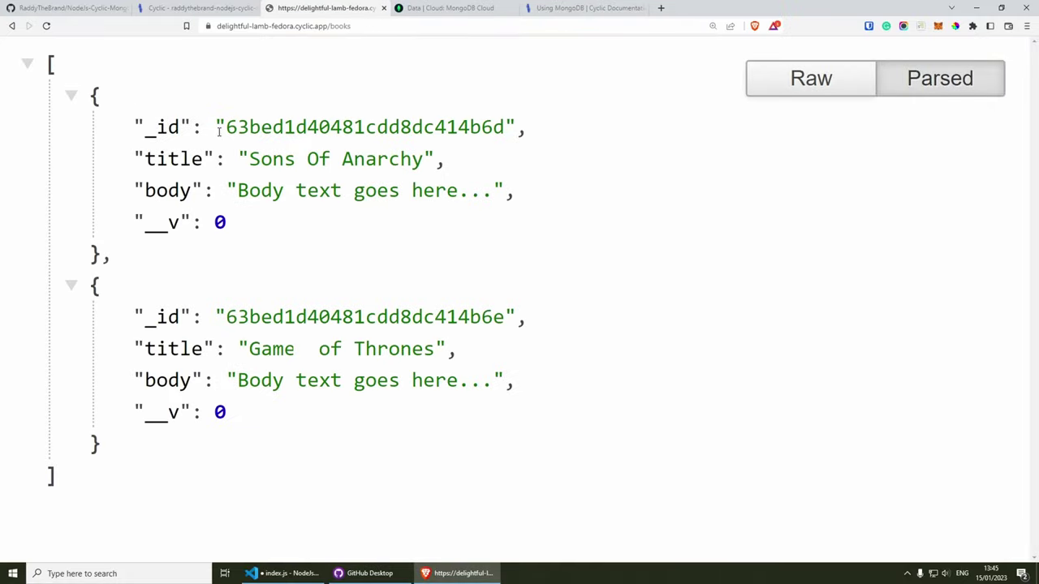
Point out the first book record's _id and title, then switch to Atlas's books collection.
left_click_drag(136, 128, 196, 132)
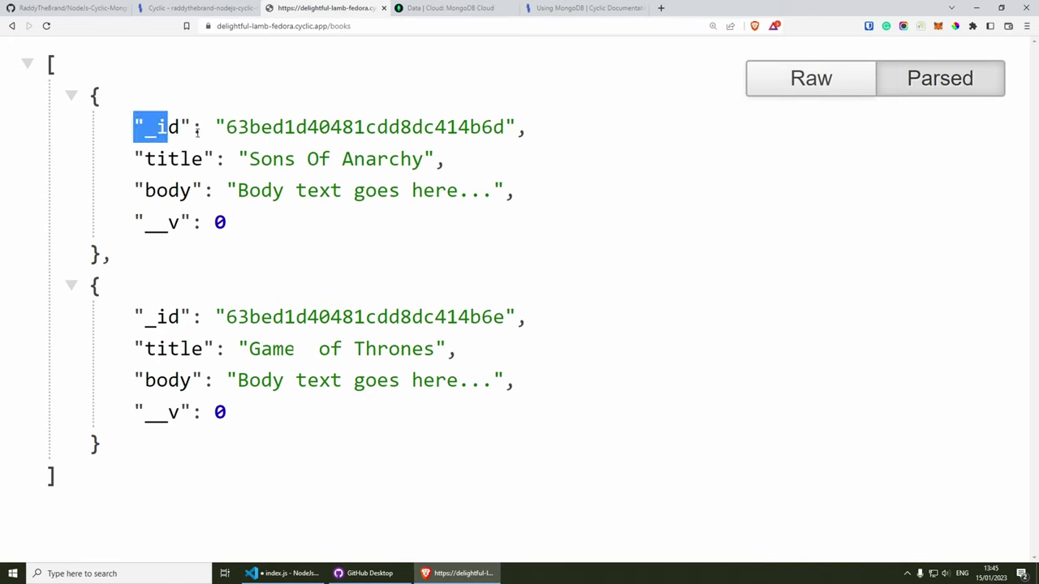
left_click_drag(251, 159, 348, 180)
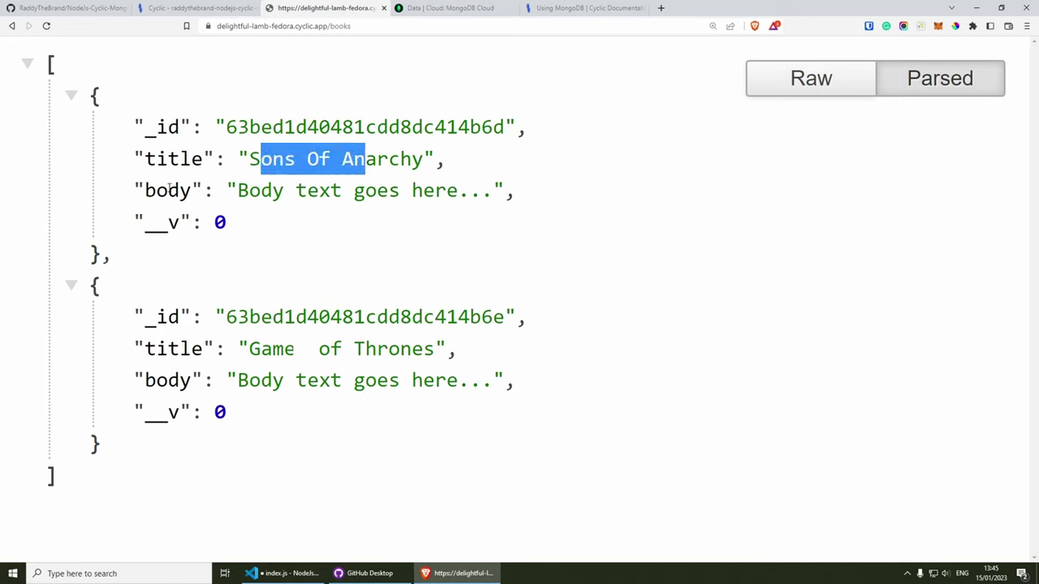
left_click(451, 8)
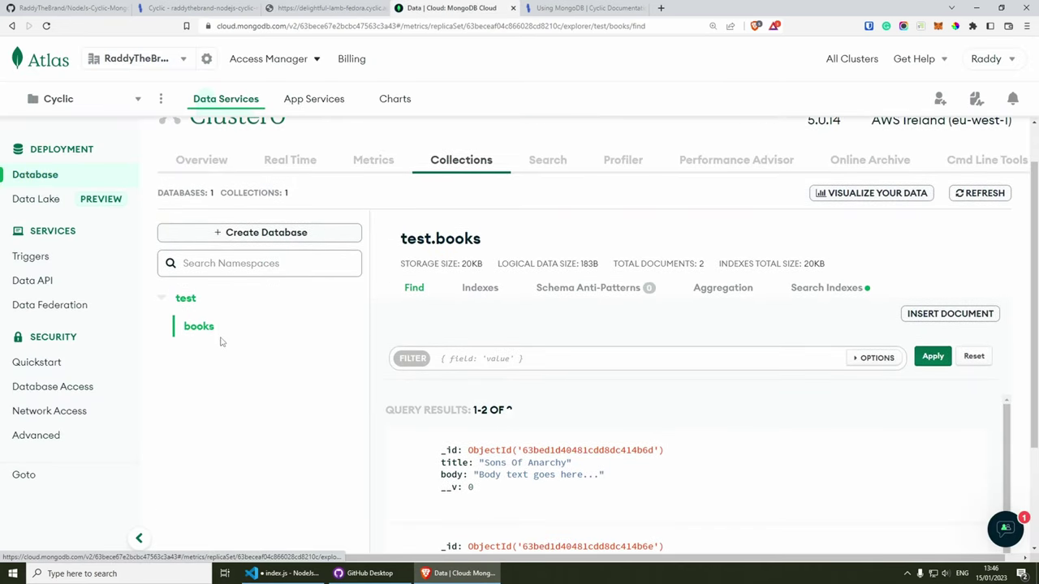
scroll(227, 336, "down", 3)
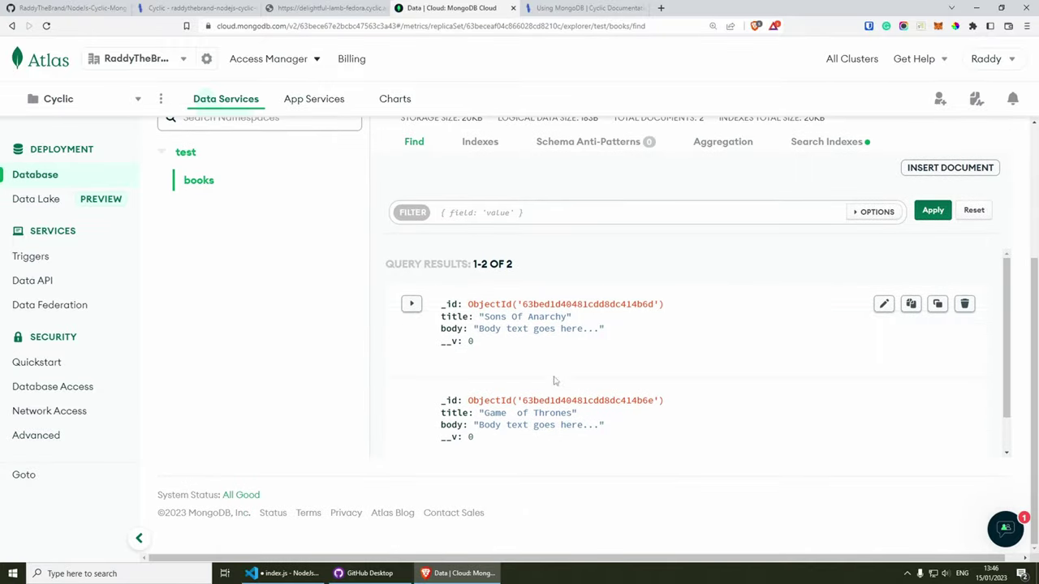